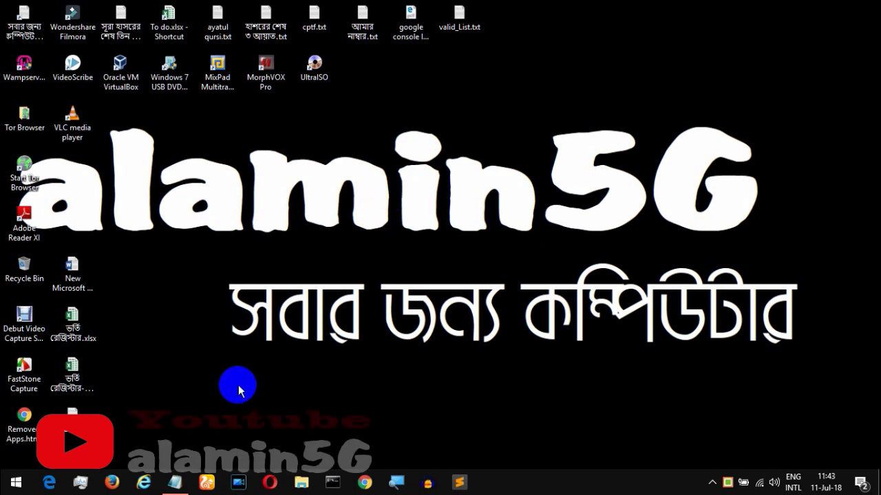
# Step: Open the course outline text file, review the "0.2- Software Install/Uninstall" topic, and close the file
pyautogui.click(173, 484)
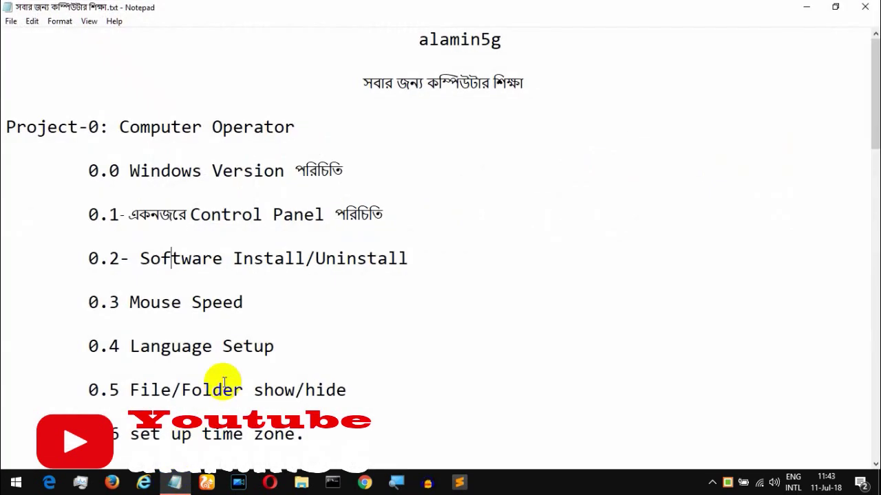
pyautogui.moveTo(319, 259); pyautogui.dragTo(387, 242)
pyautogui.click(388, 242)
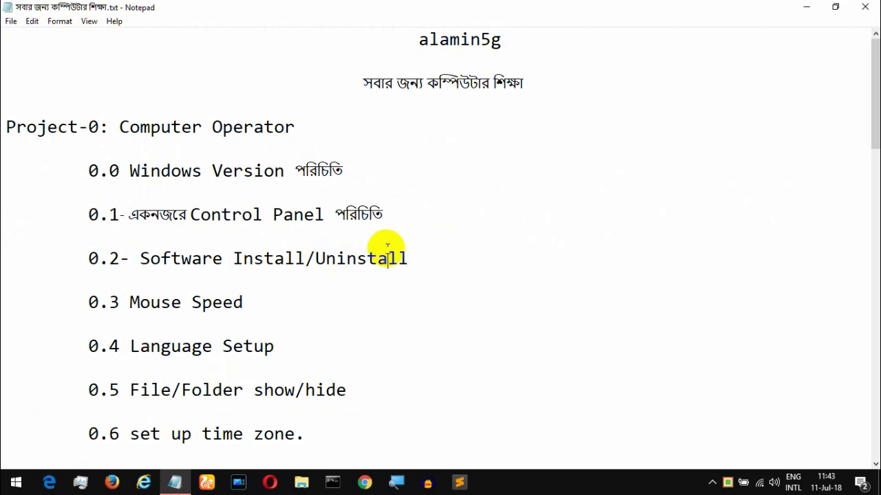
pyautogui.click(855, 9)
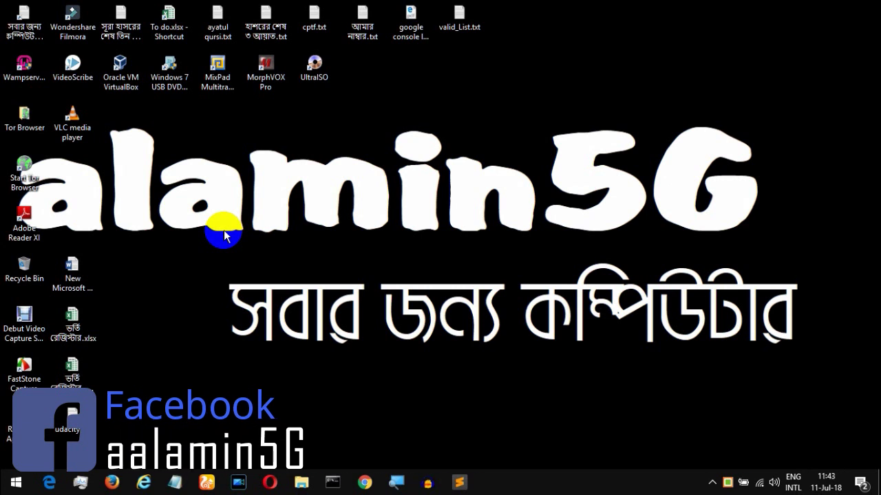
# Step: Move the VLC media player and Adobe Reader XI desktop shortcuts away from the other icons
pyautogui.moveTo(76, 124); pyautogui.dragTo(206, 189)
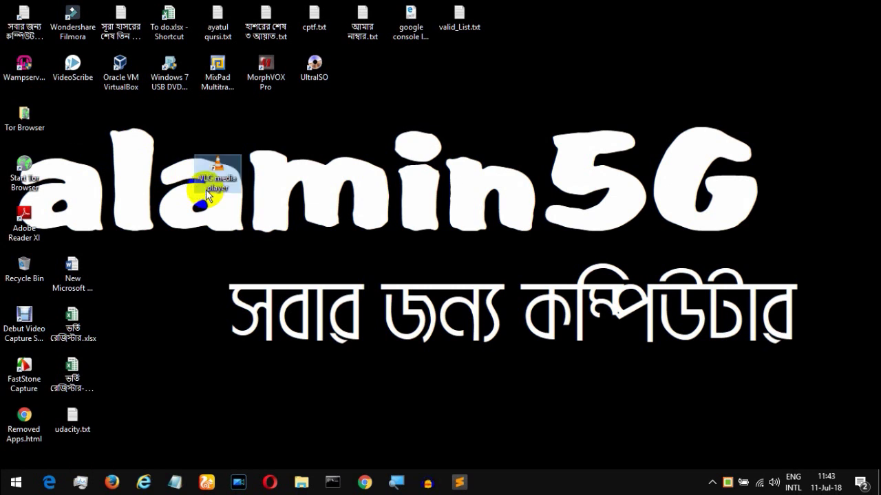
pyautogui.moveTo(24, 215); pyautogui.dragTo(122, 180)
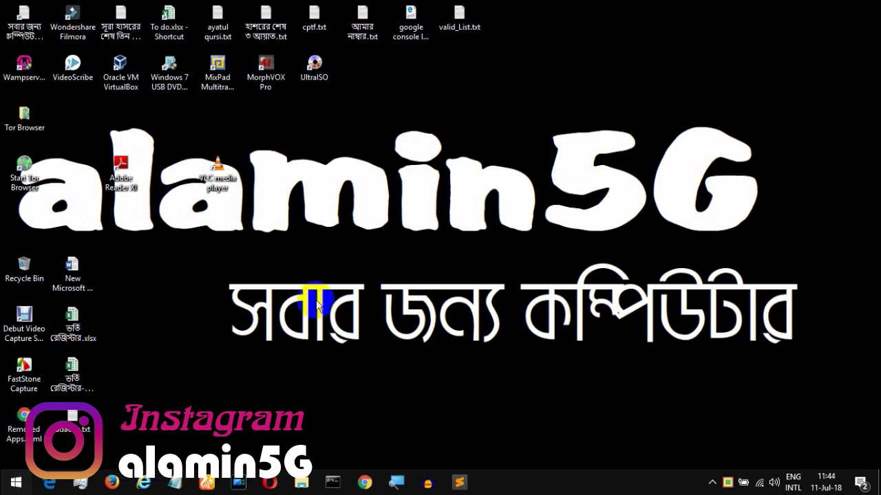
# Step: Search Windows for "cont" and open Control Panel in a maximized window
pyautogui.click(14, 482)
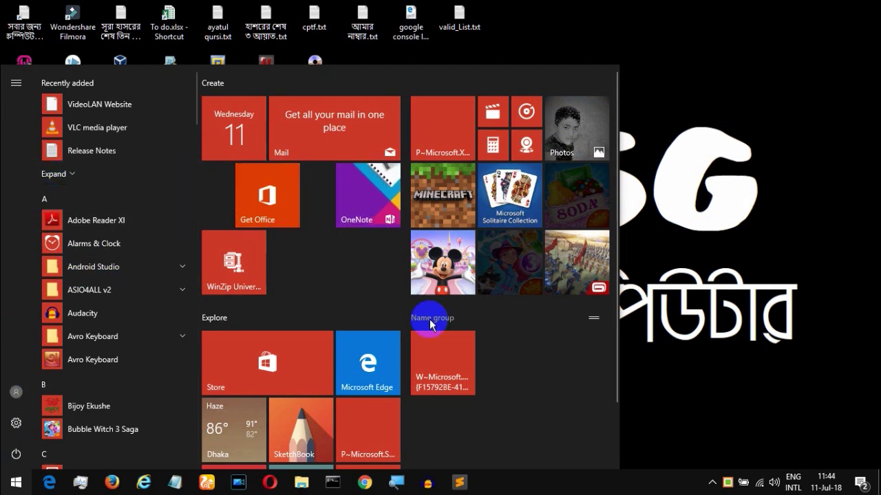
pyautogui.click(3, 485)
pyautogui.click(3, 487)
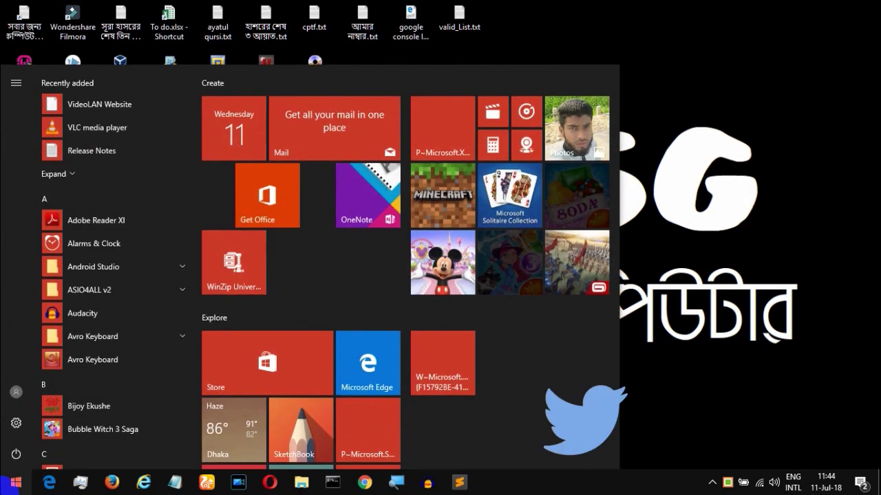
pyautogui.write('গ')
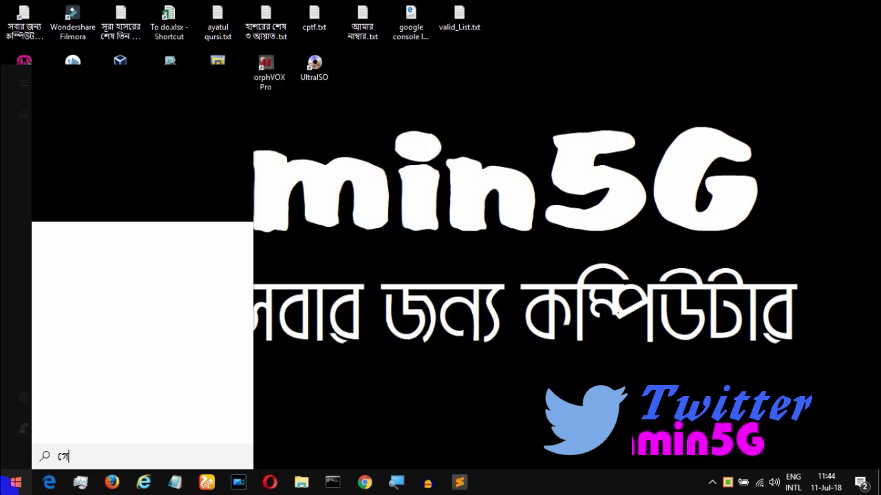
pyautogui.press('BackSpace')
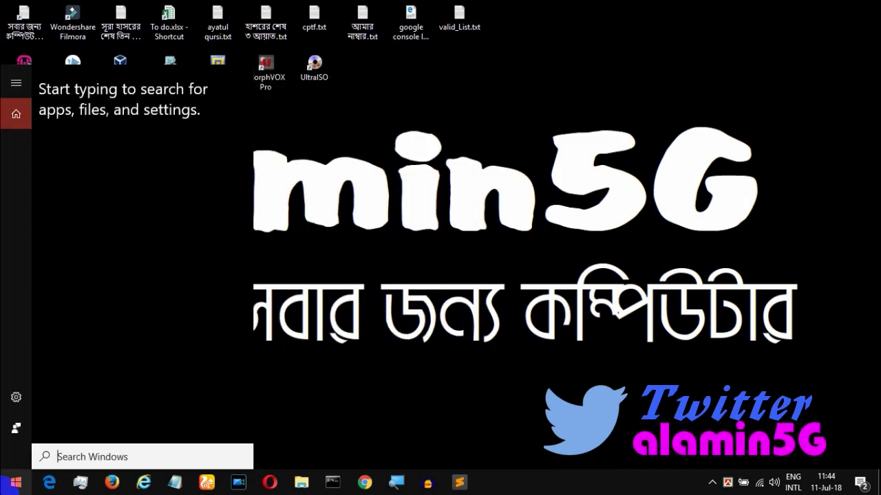
pyautogui.write('cont')
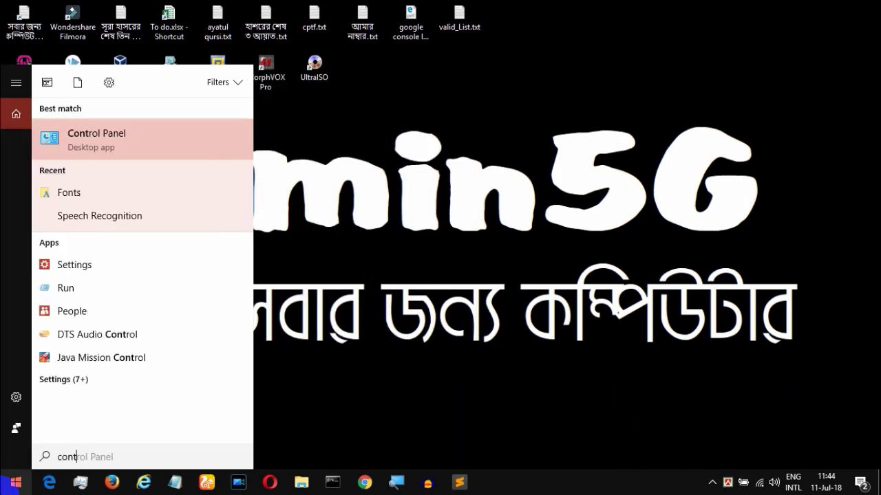
pyautogui.press('Return')
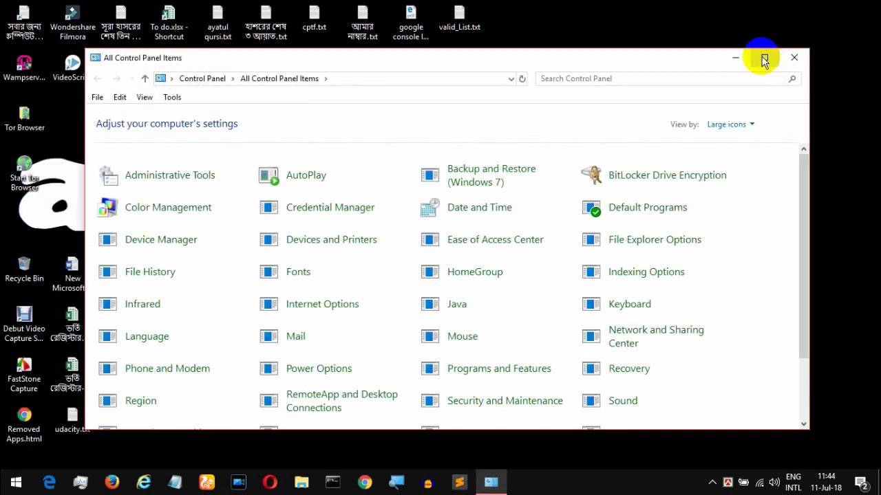
pyautogui.click(763, 57)
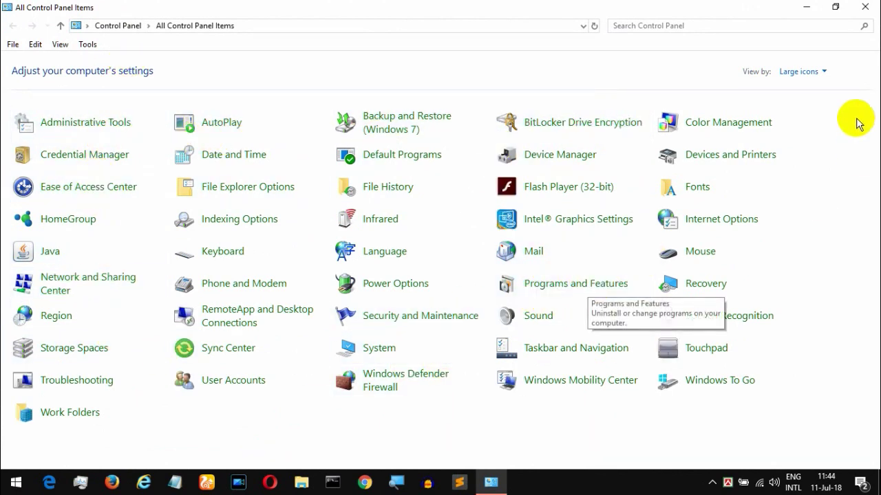
# Step: Try the Category, Large icons and Small icons views of Control Panel, and open Programs and Features
pyautogui.click(824, 71)
pyautogui.click(826, 90)
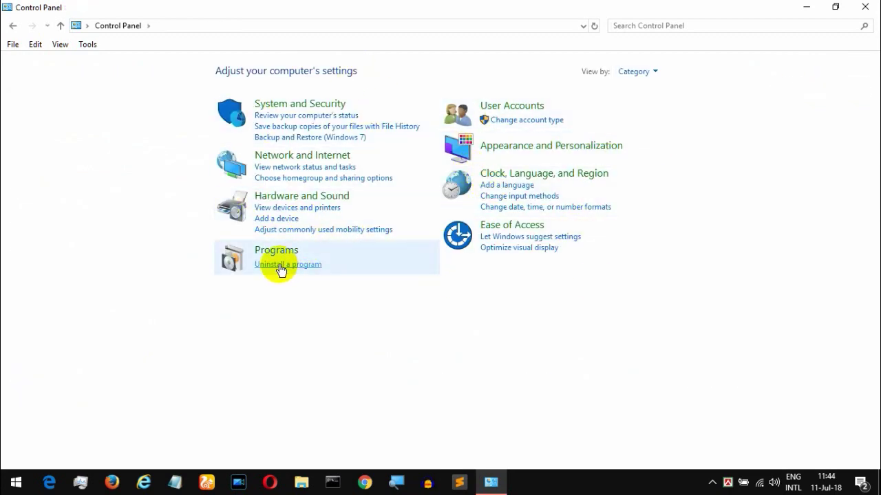
pyautogui.click(659, 71)
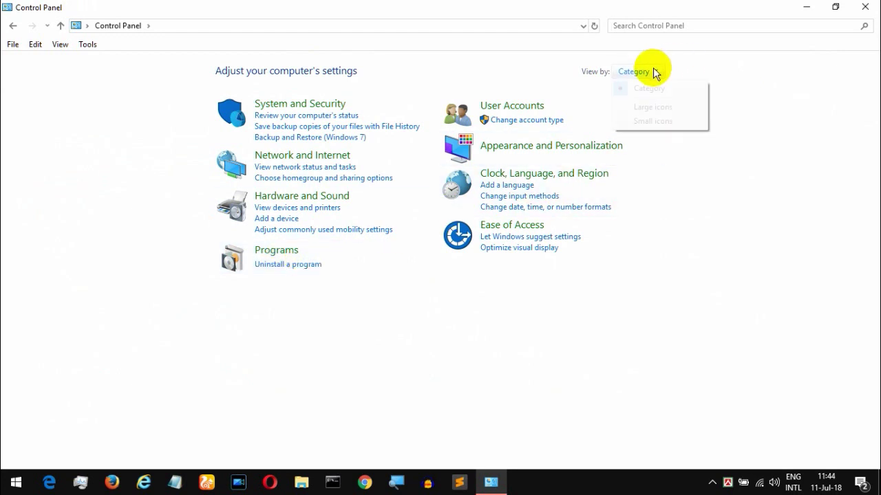
pyautogui.click(654, 108)
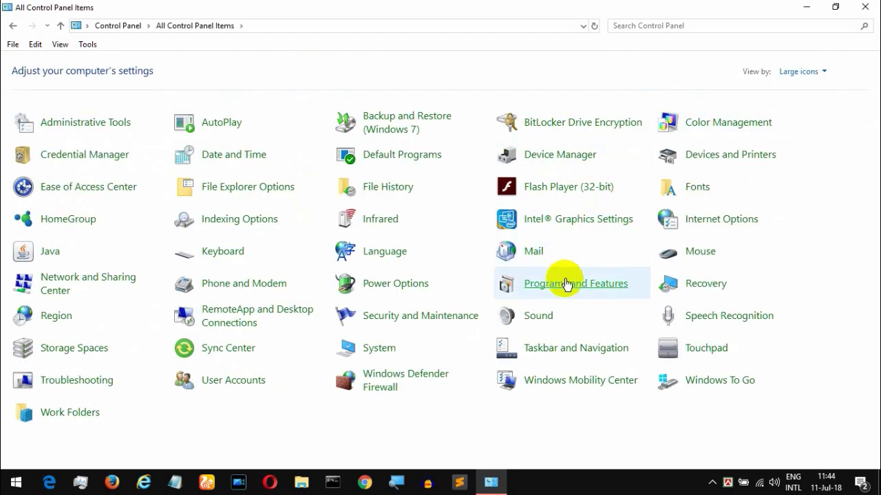
pyautogui.click(801, 72)
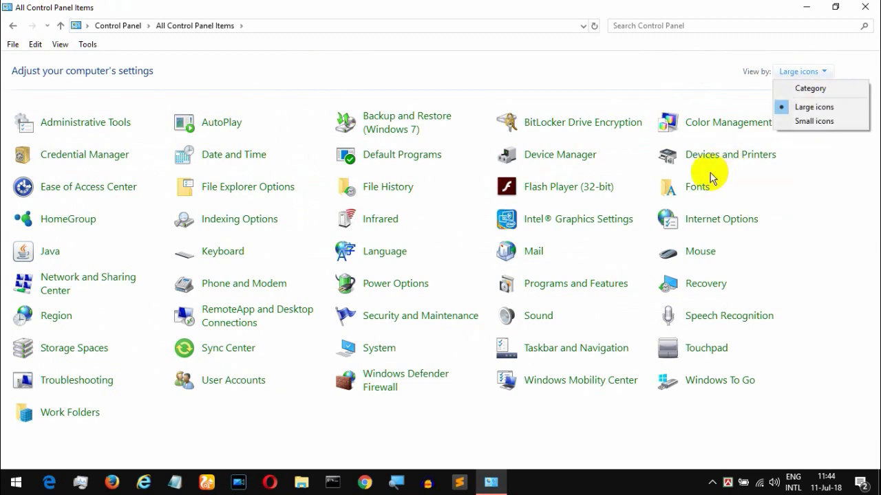
pyautogui.click(814, 121)
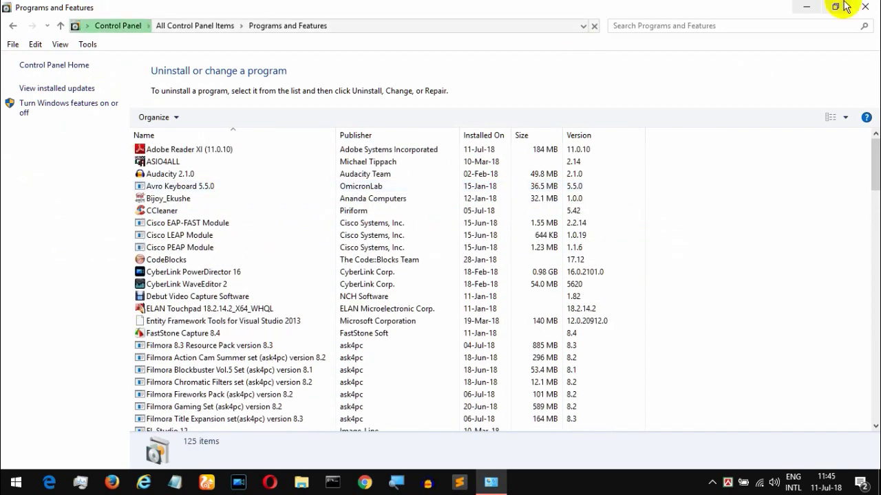
# Step: Check the Adobe Reader XI and VLC media player shortcuts on the desktop, and return to the Programs and Features window
pyautogui.click(806, 6)
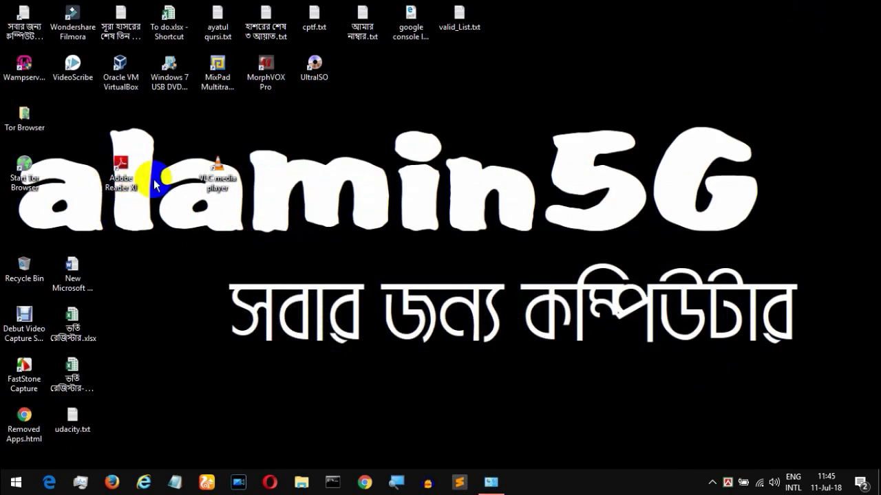
pyautogui.click(116, 191)
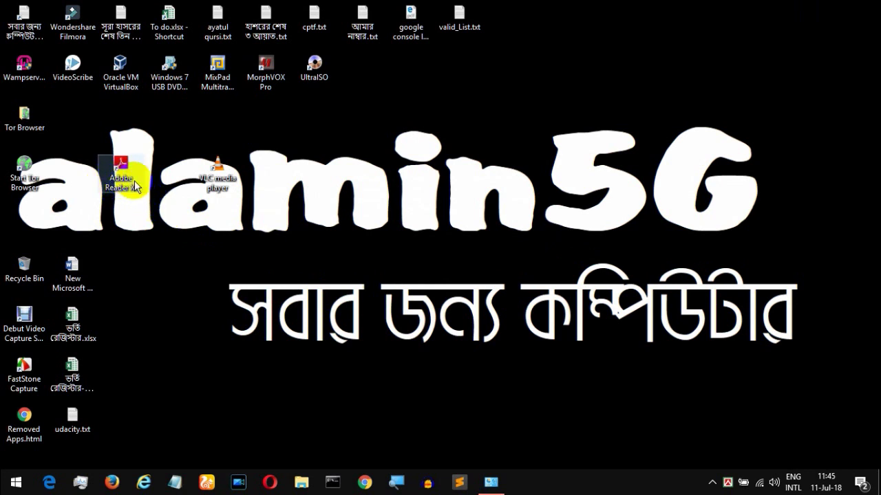
pyautogui.click(210, 183)
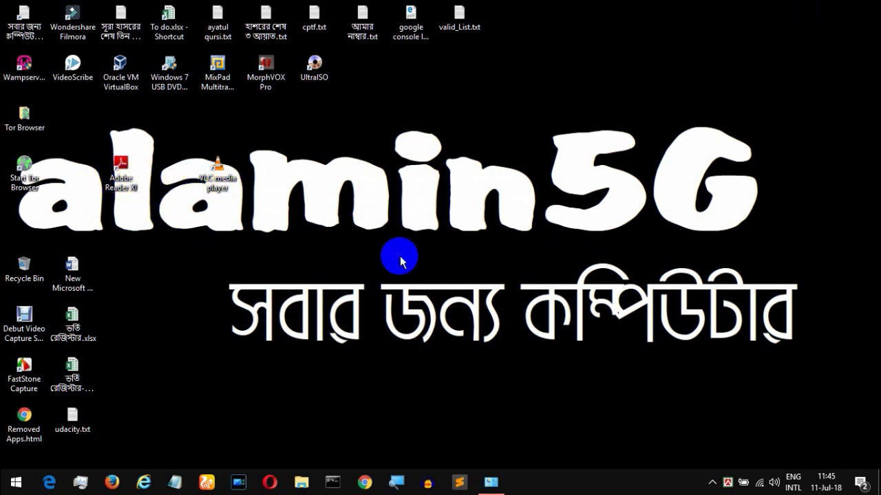
pyautogui.click(492, 483)
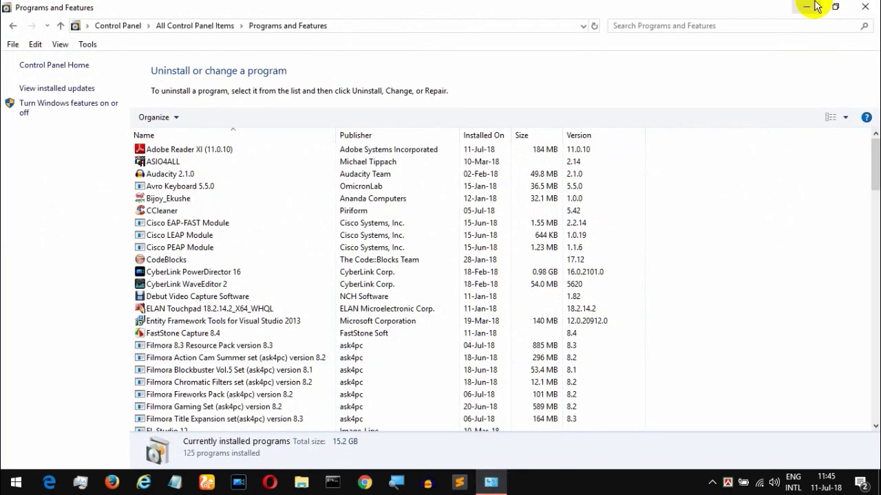
pyautogui.click(806, 6)
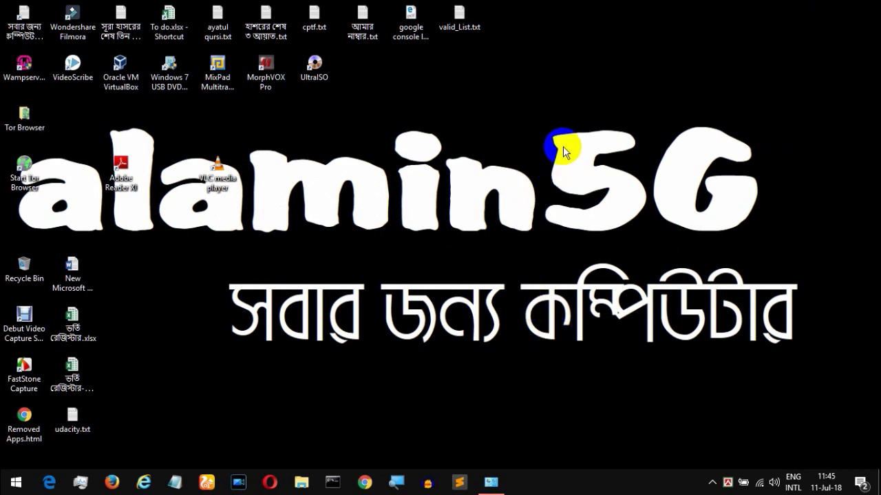
pyautogui.click(490, 482)
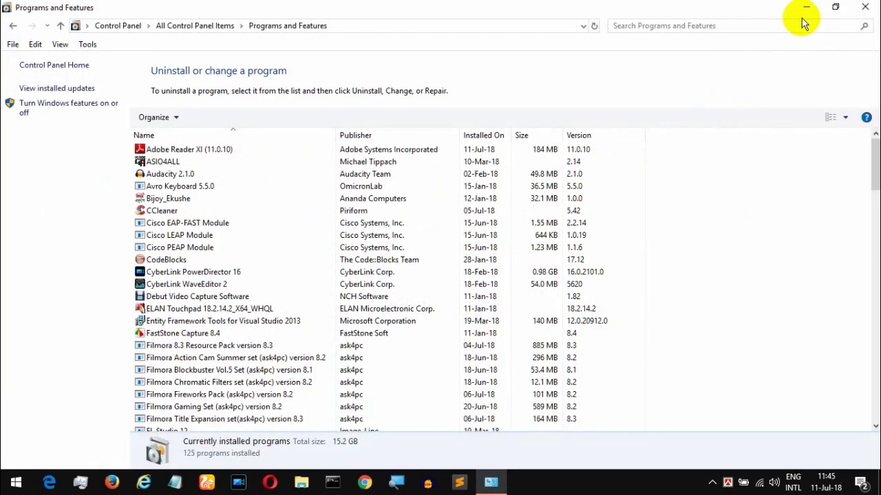
# Step: Shrink the Programs and Features window to uncover the desktop shortcuts, and maximize it again
pyautogui.click(836, 7)
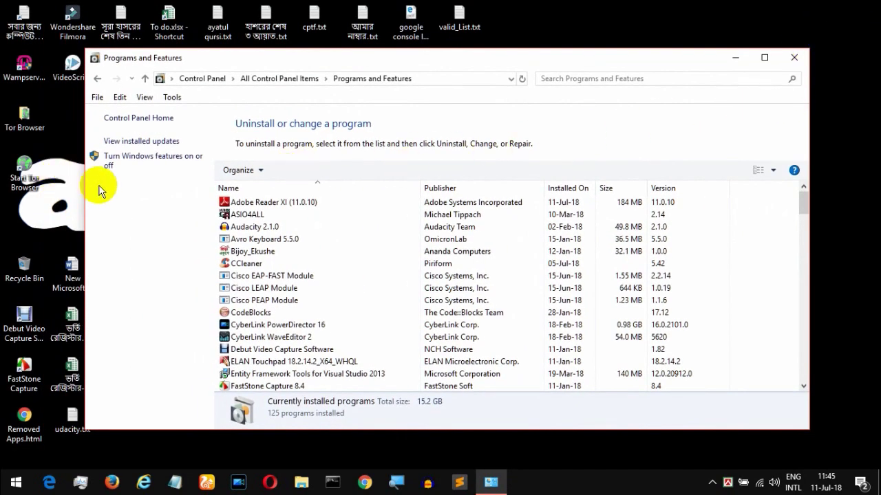
pyautogui.moveTo(84, 182); pyautogui.dragTo(161, 170)
pyautogui.moveTo(588, 49); pyautogui.dragTo(600, 6)
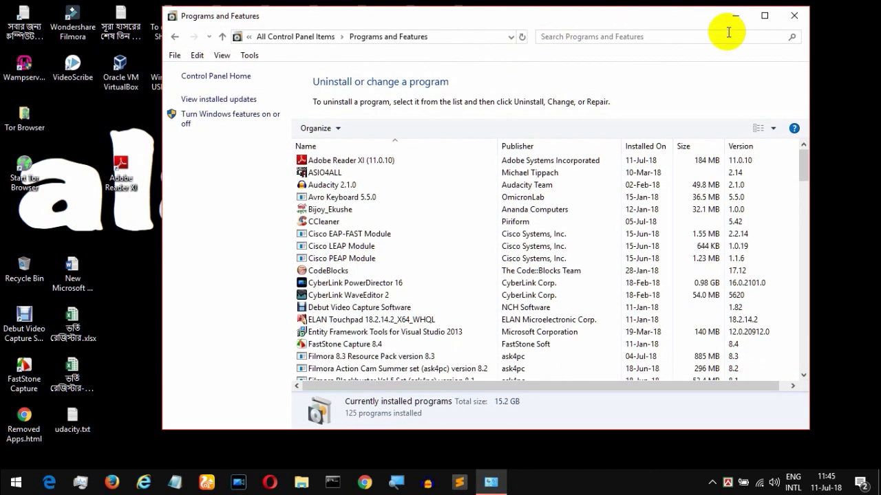
pyautogui.click(765, 17)
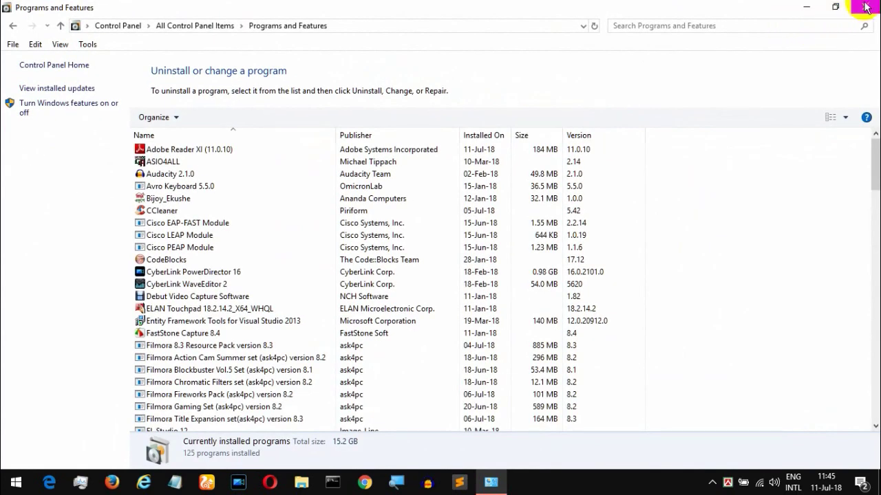
pyautogui.click(174, 149)
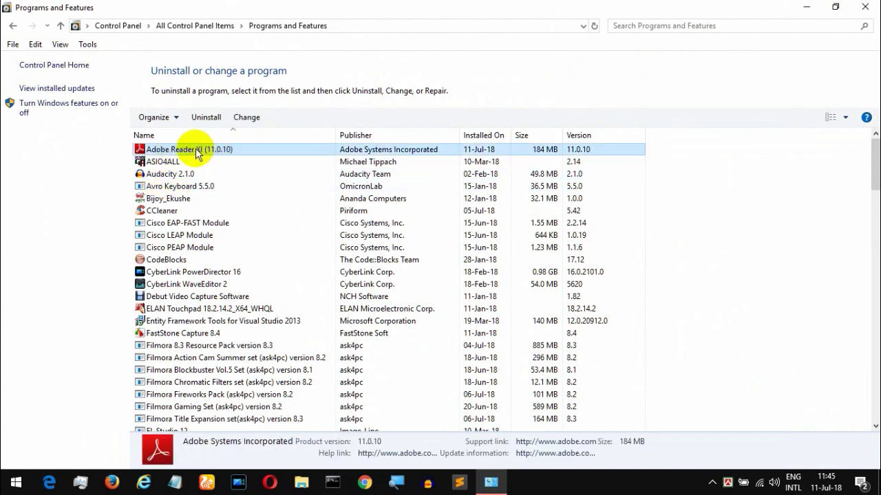
pyautogui.click(200, 117)
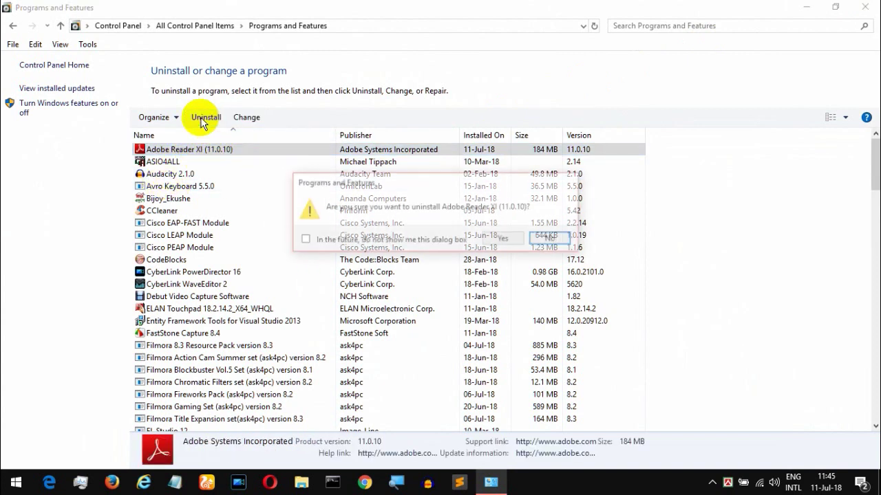
pyautogui.click(552, 239)
pyautogui.doubleClick(220, 151)
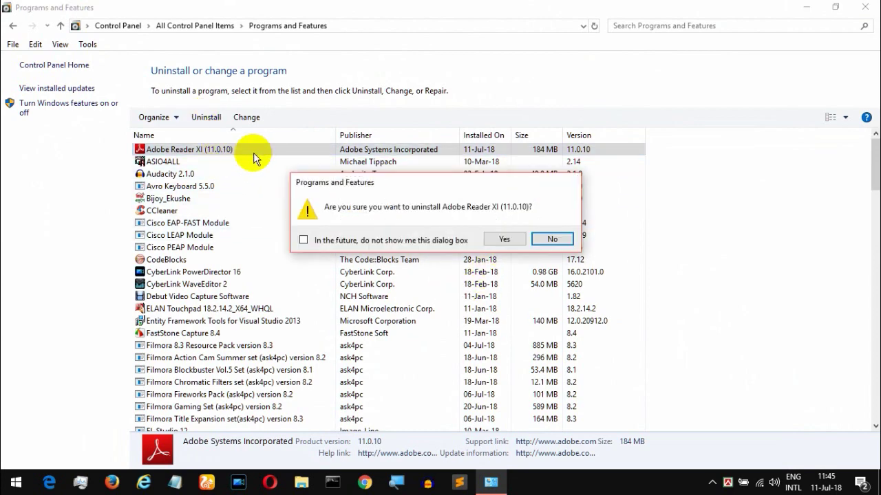
pyautogui.click(563, 240)
# Step: Uninstall Adobe Reader XI (11.0.10) from the installed programs list and confirm the removal
pyautogui.rightClick(241, 154)
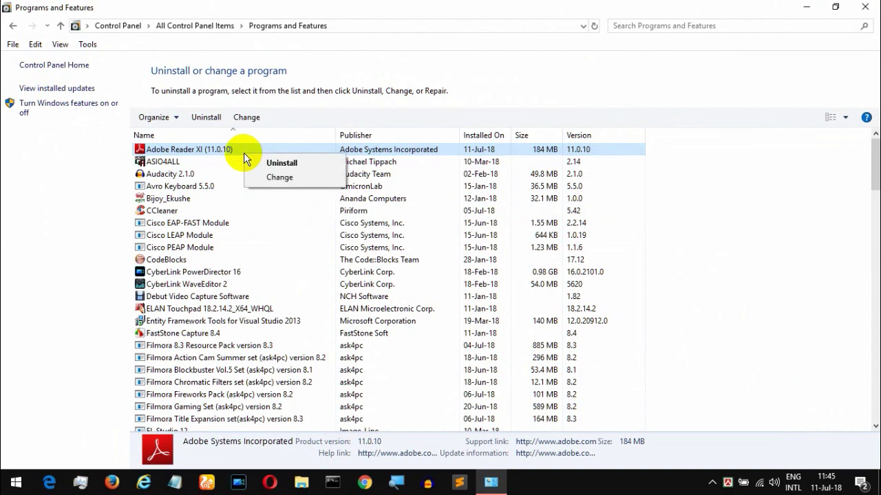
pyautogui.click(290, 166)
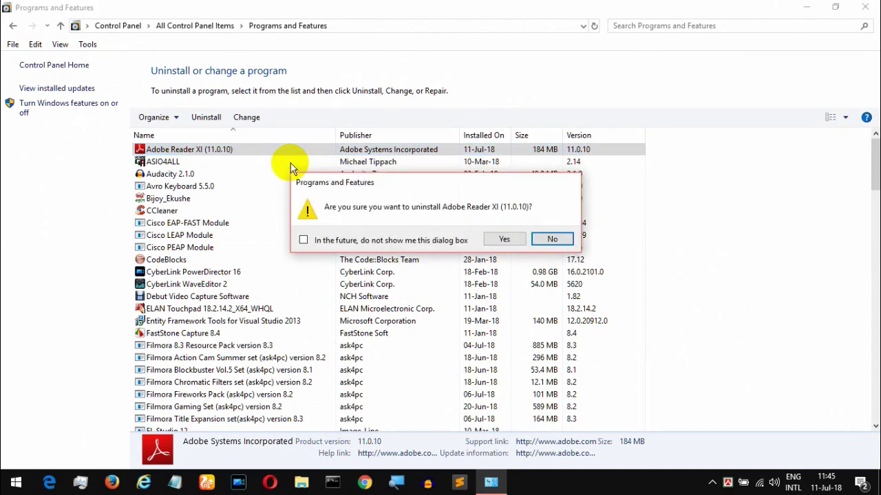
pyautogui.click(506, 240)
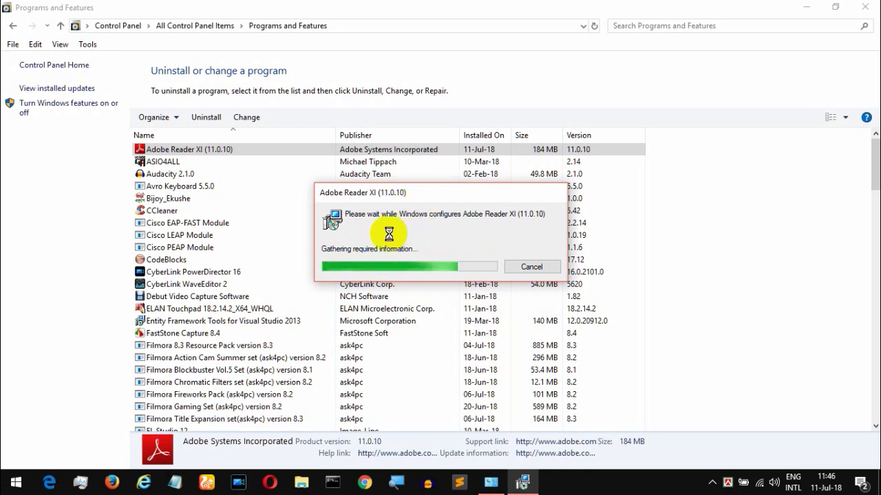
# Step: Examine the rest of the installed programs list, down to its last entries
pyautogui.click(215, 235)
pyautogui.scroll(-16, 227, 262)
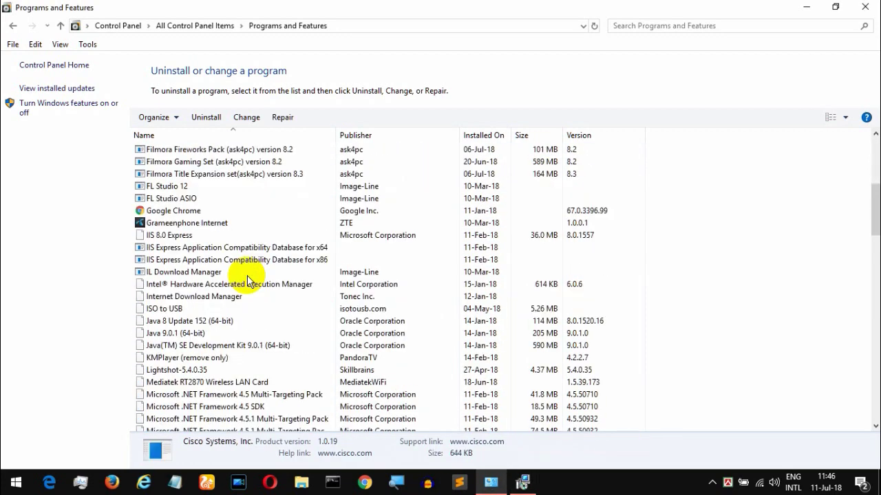
pyautogui.scroll(-20, 247, 283)
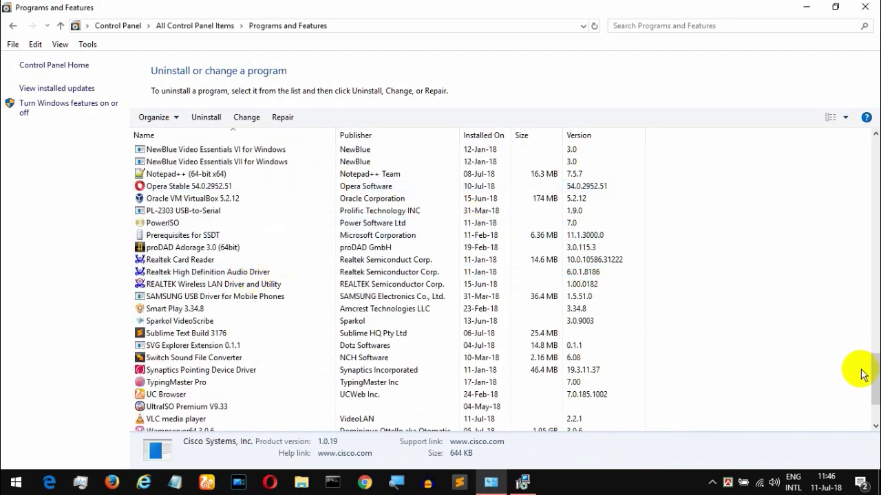
pyautogui.moveTo(874, 375); pyautogui.dragTo(873, 397)
pyautogui.scroll(12, 232, 258)
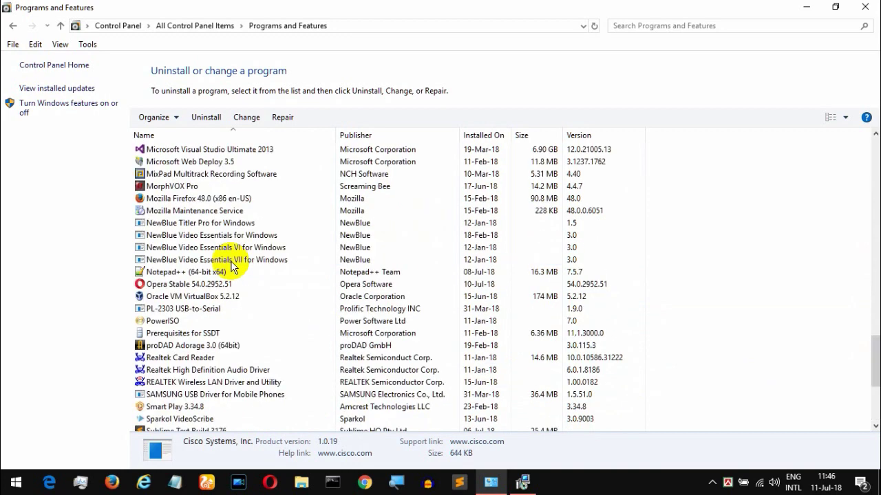
# Step: Find VLC media player near the end of the installed programs list and start its uninstaller
pyautogui.scroll(-7, 234, 265)
pyautogui.scroll(-5, 234, 265)
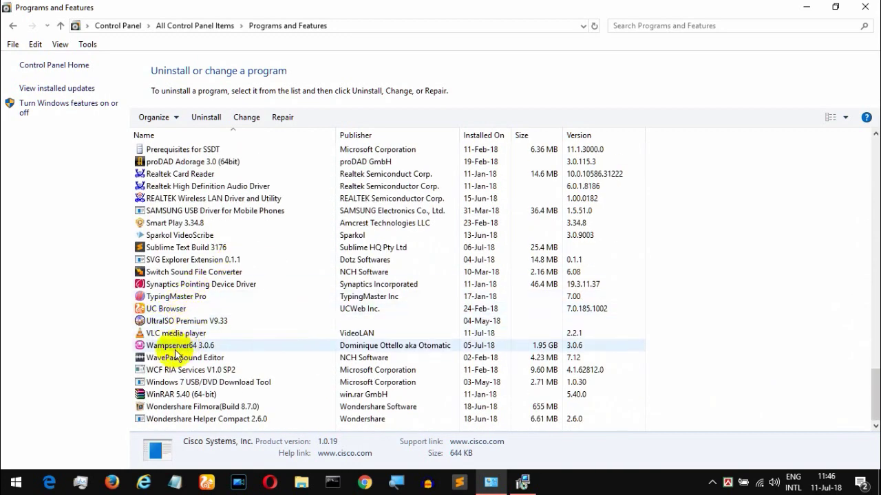
pyautogui.click(189, 334)
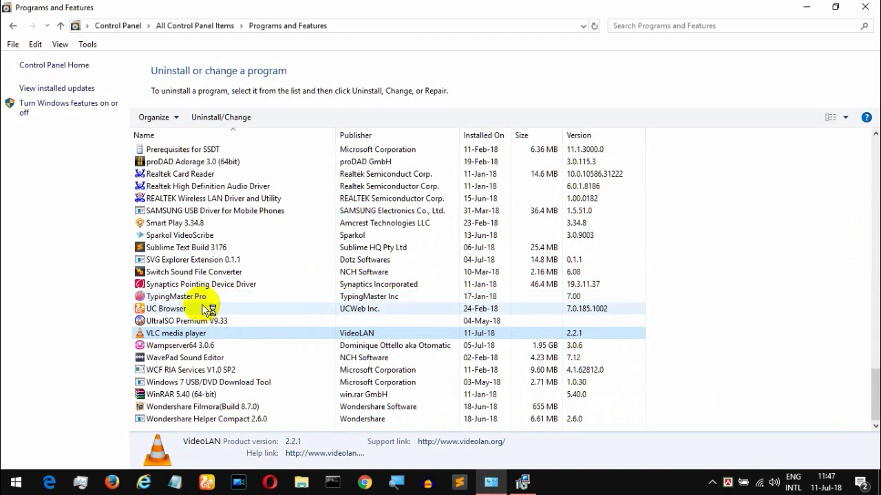
pyautogui.click(523, 484)
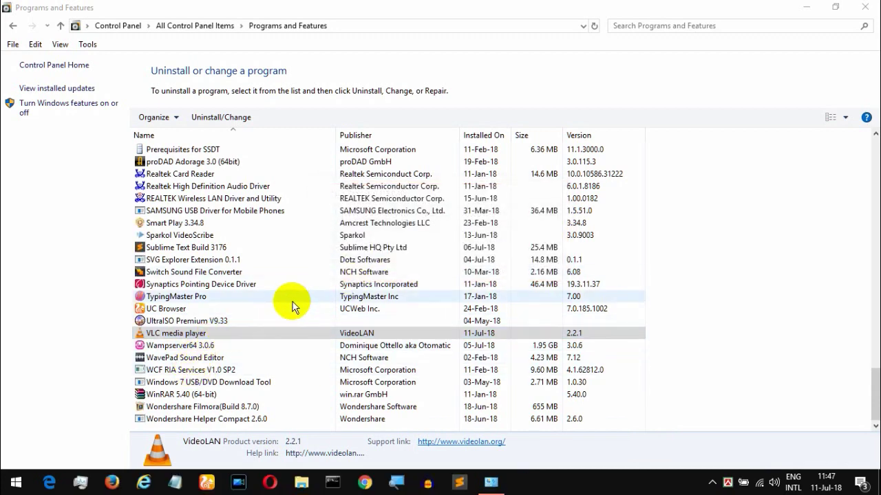
pyautogui.click(212, 346)
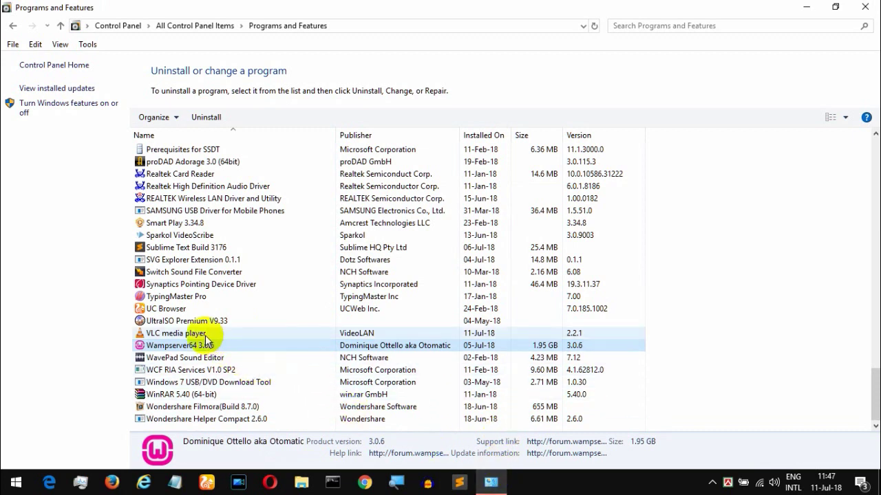
pyautogui.click(202, 335)
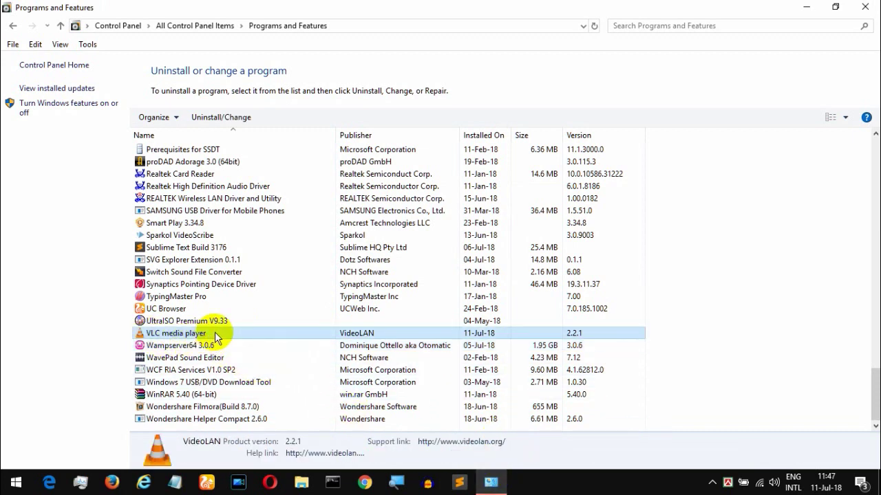
pyautogui.click(208, 118)
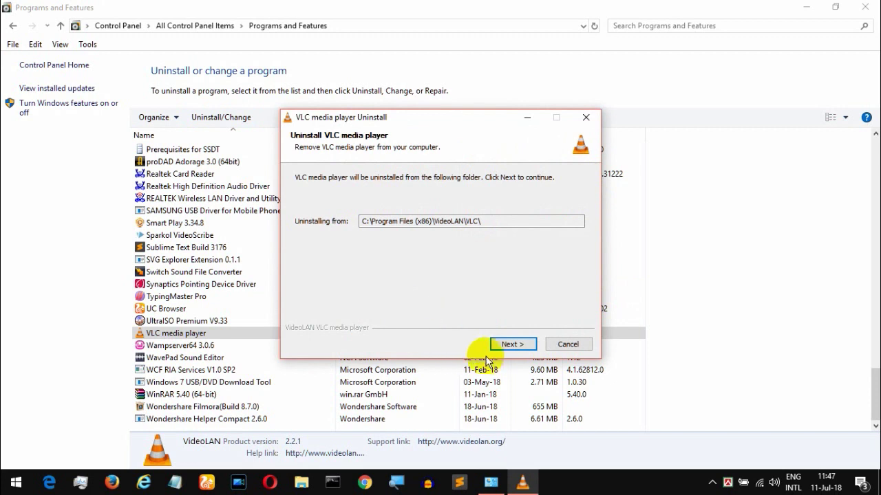
# Step: Complete the VLC media player uninstallation with Delete preferences and cache enabled, and return to All Control Panel Items
pyautogui.click(511, 343)
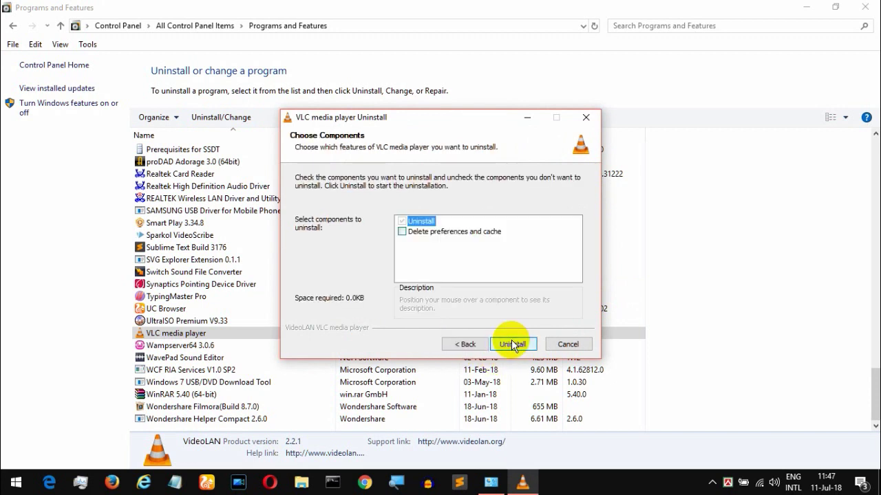
pyautogui.click(430, 232)
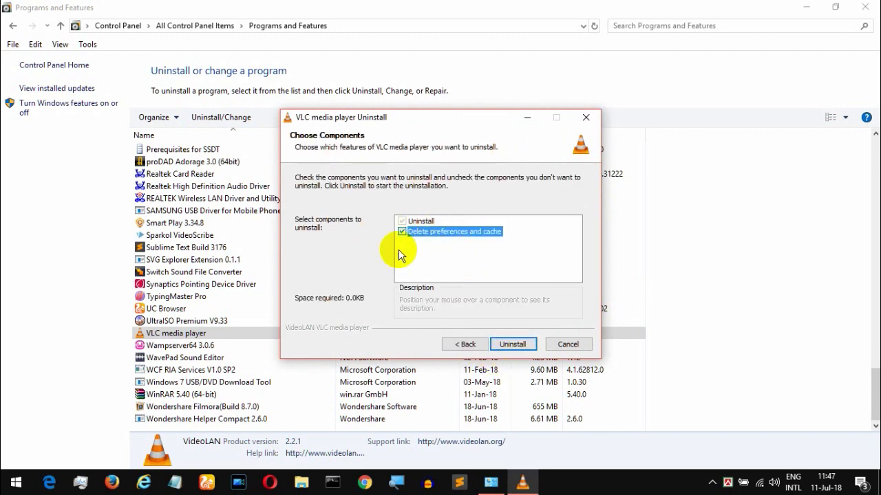
pyautogui.click(509, 351)
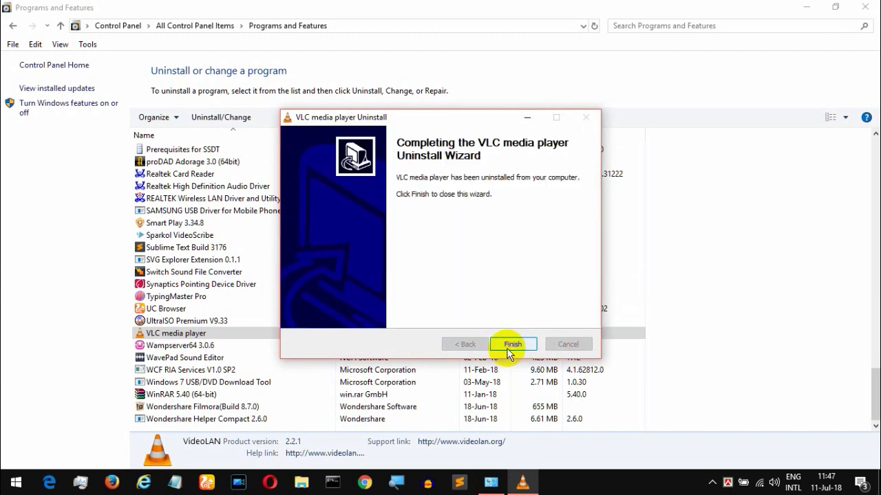
pyautogui.click(508, 349)
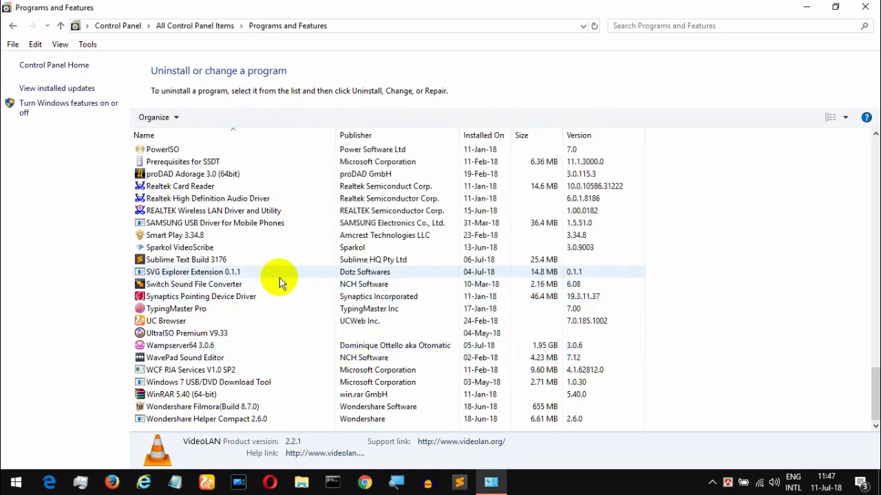
pyautogui.click(203, 26)
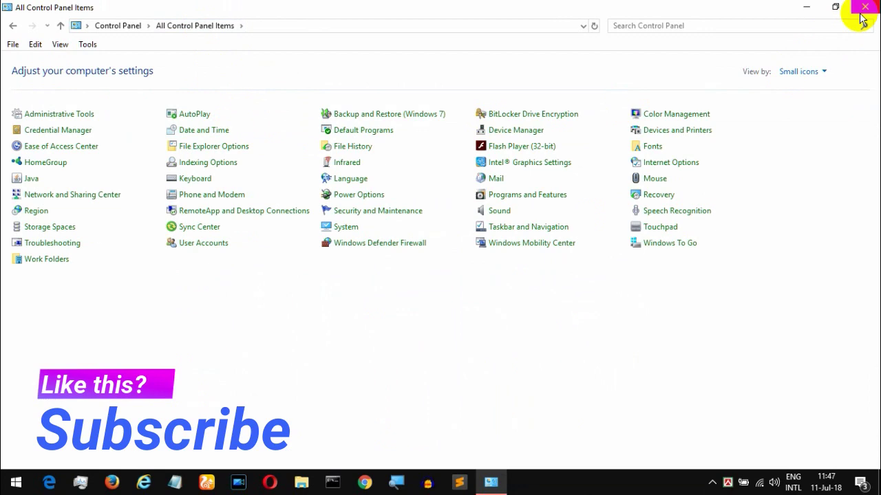